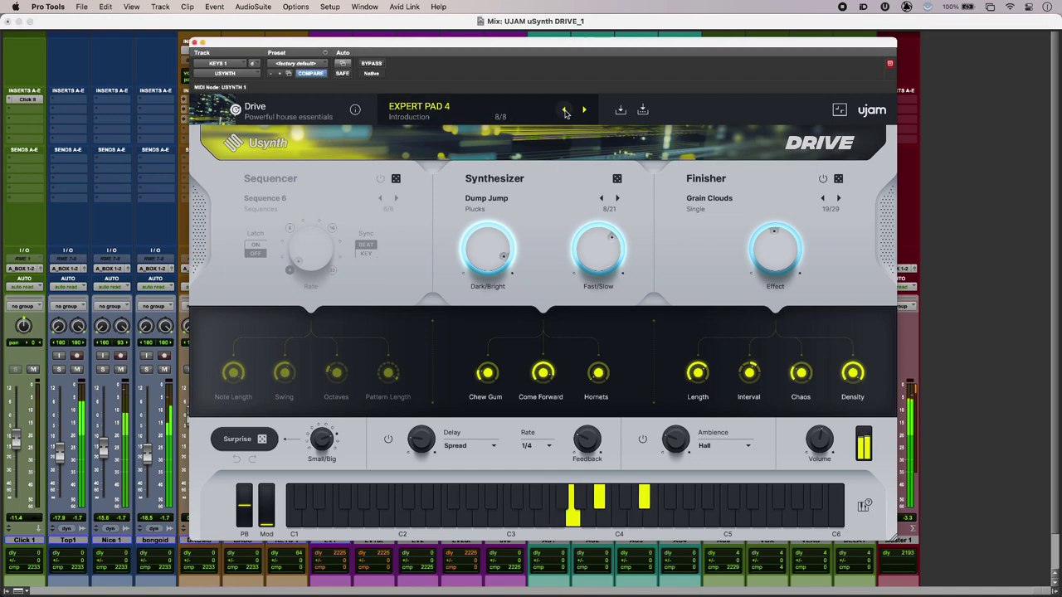
Step back through the Introduction presets from EXPERT PAD 3 to EXPERT ARPS (1/8).
click(565, 111)
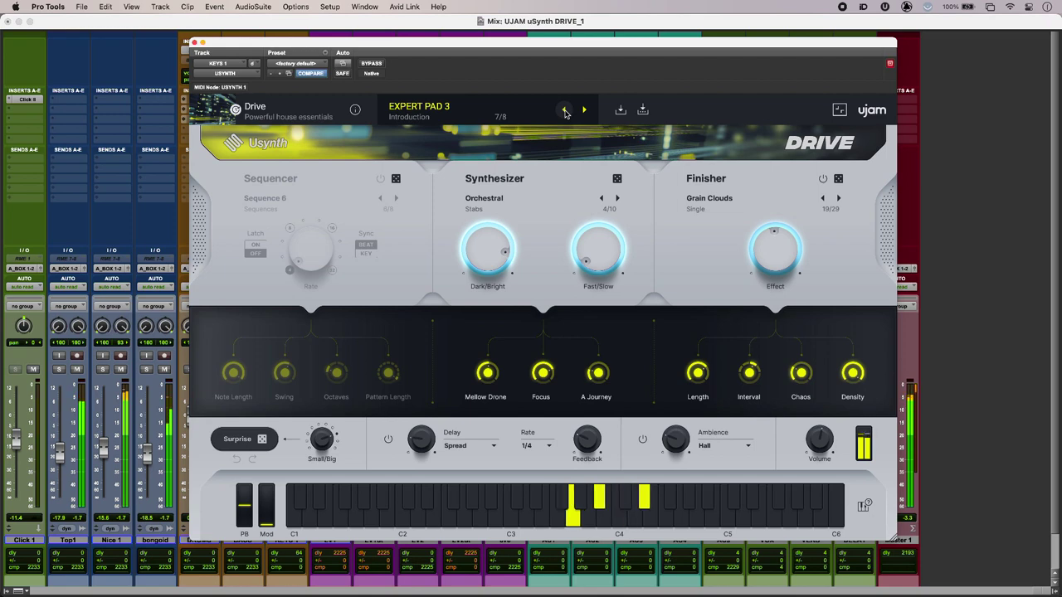
click(565, 111)
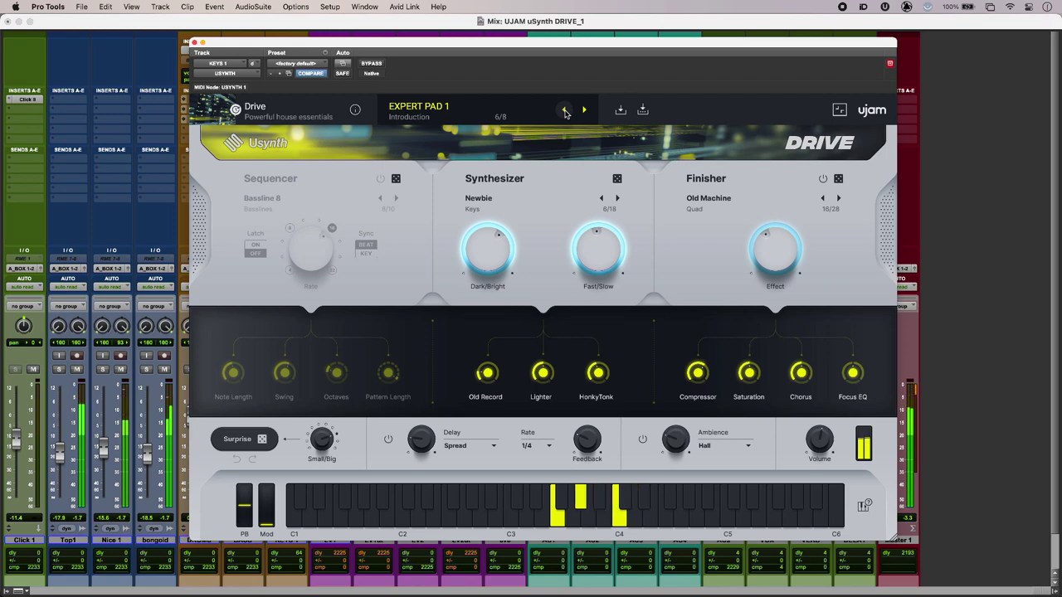
click(565, 111)
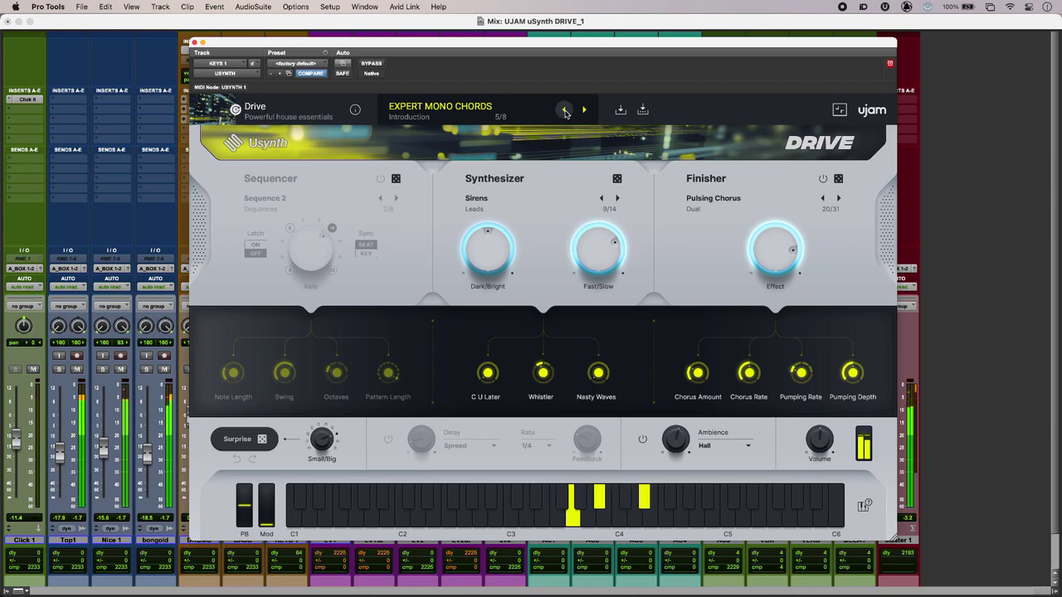
click(565, 113)
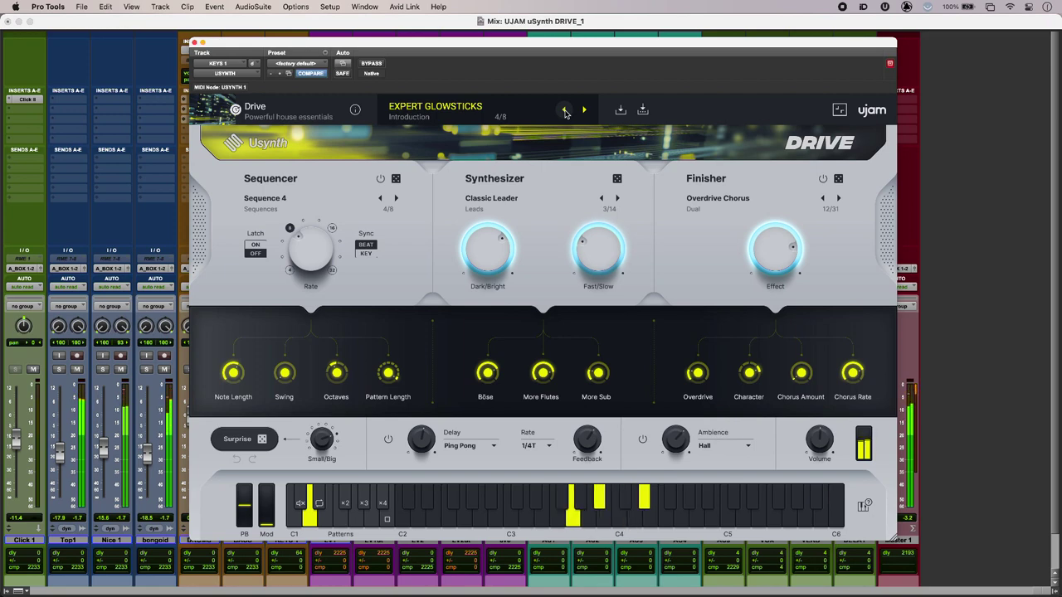
click(565, 113)
click(565, 113)
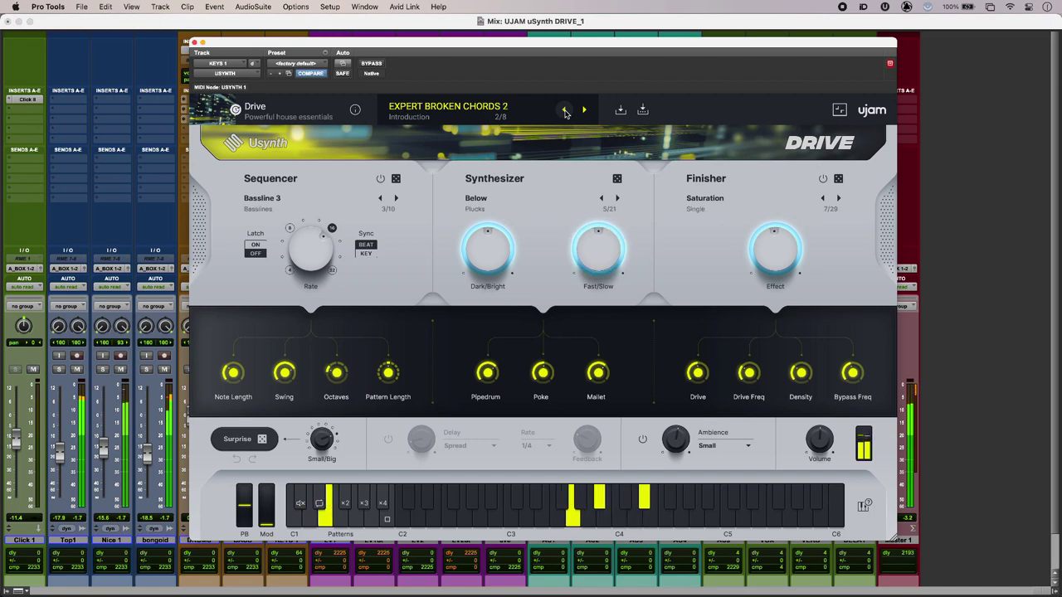
click(565, 113)
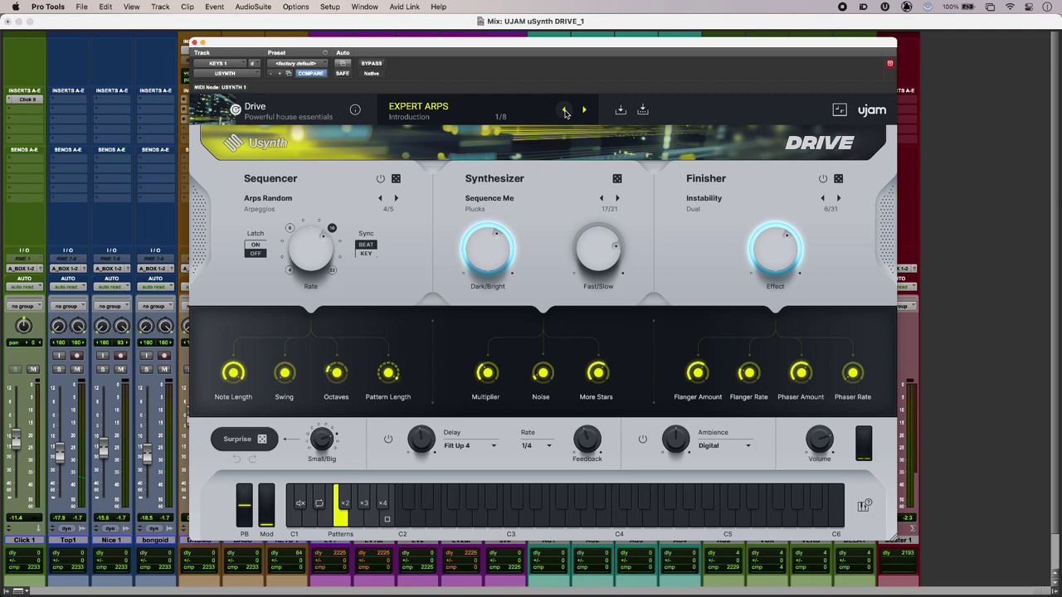
Open the preset browser and scroll through the factory Basses presets.
click(418, 109)
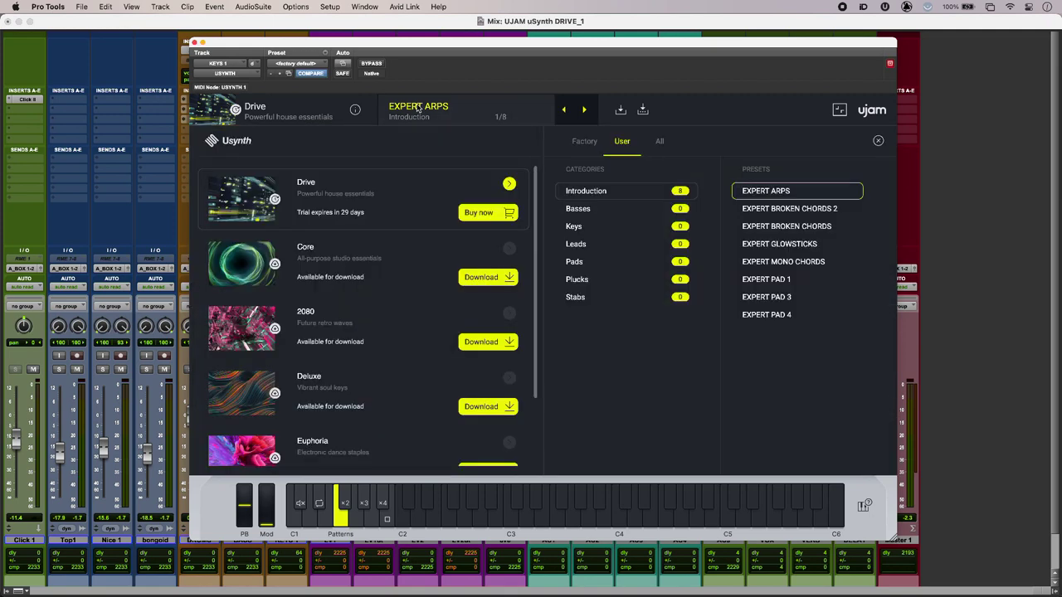
click(583, 143)
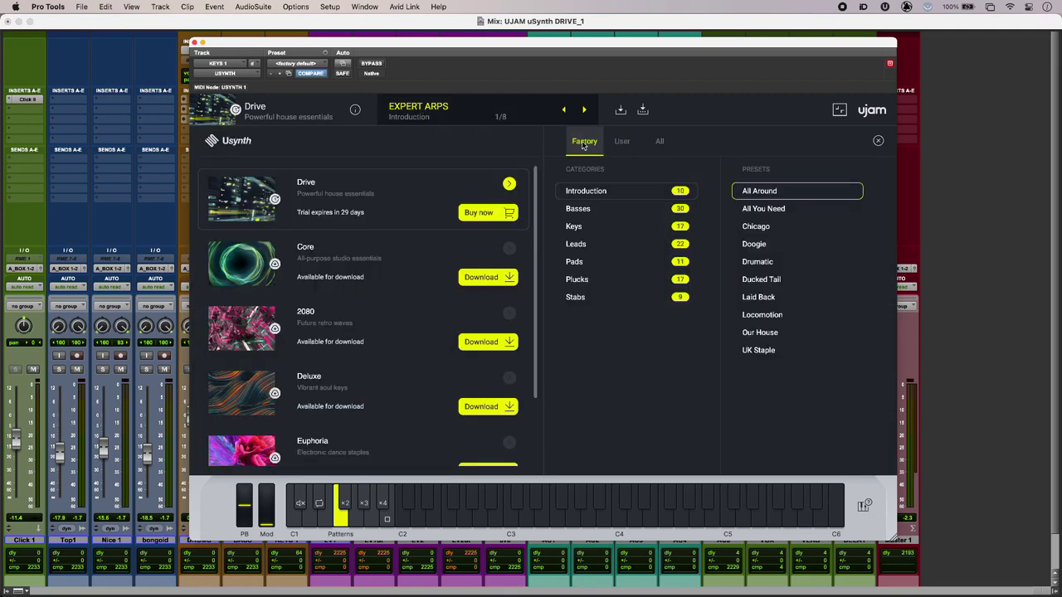
click(609, 210)
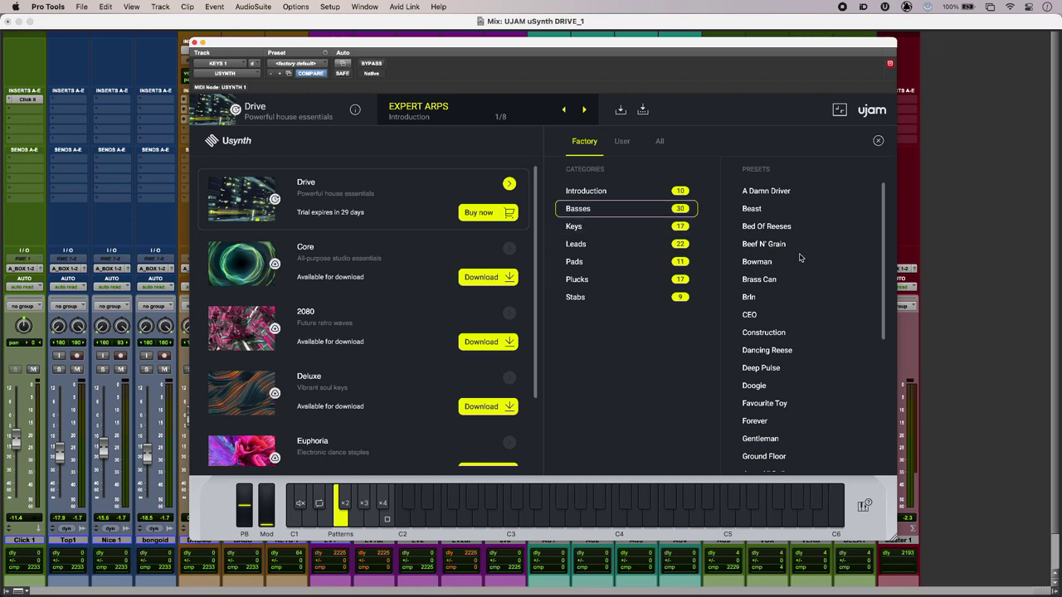
scroll(798, 258, down, 5)
scroll(798, 258, up, 2)
scroll(799, 258, up, 2)
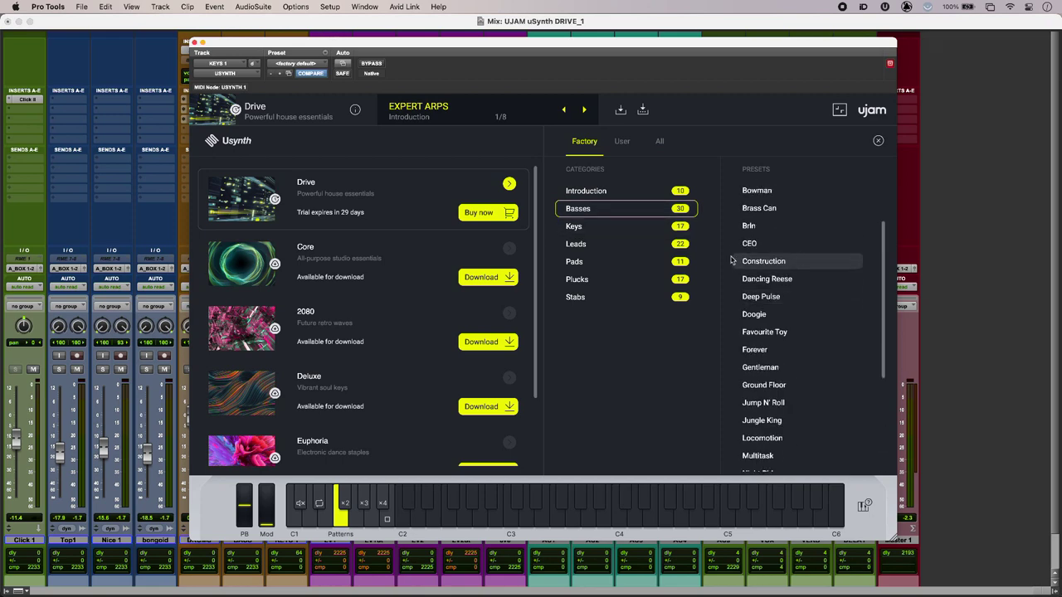
Browse the factory Leads list and the User presets, then close the browser.
click(636, 243)
scroll(827, 271, down, 4)
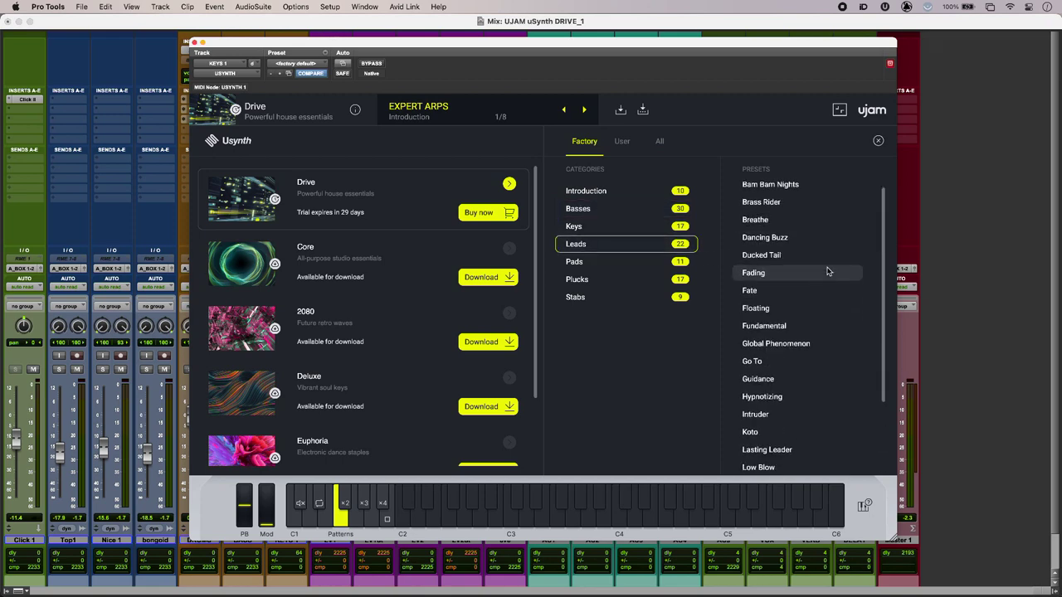
scroll(827, 271, up, 4)
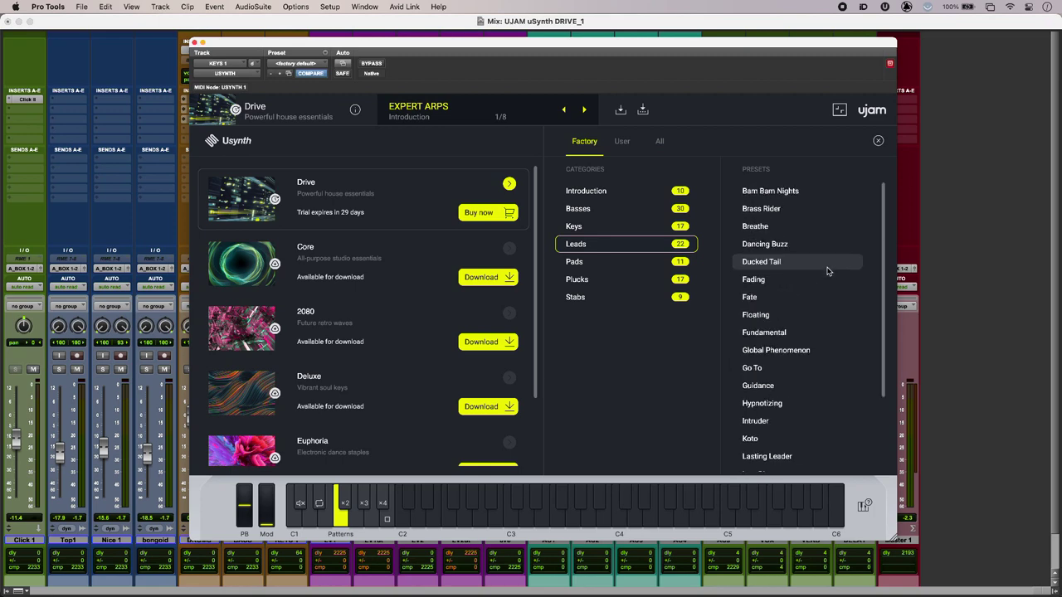
click(627, 147)
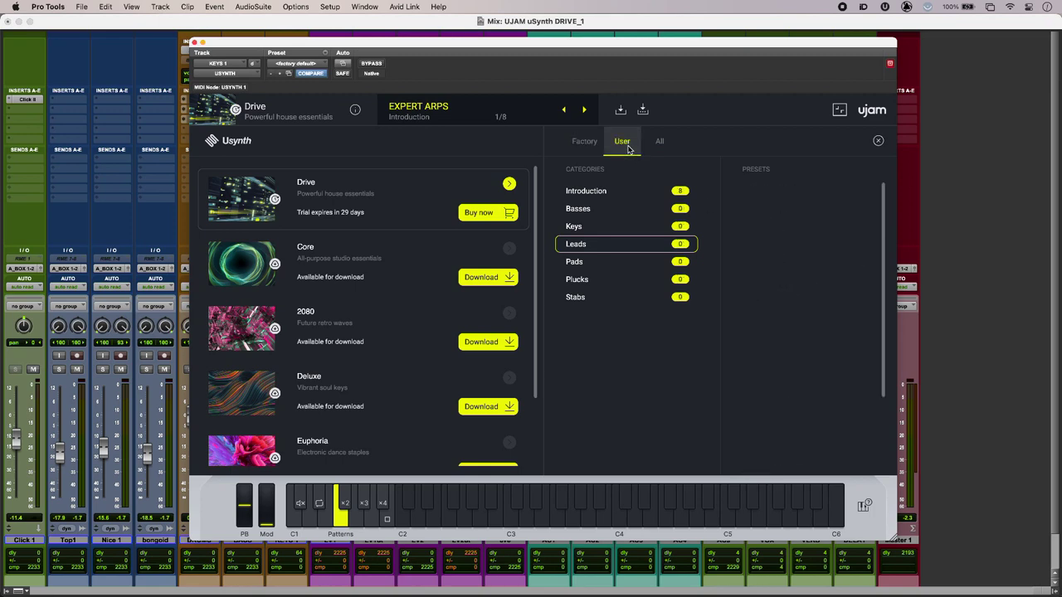
click(416, 117)
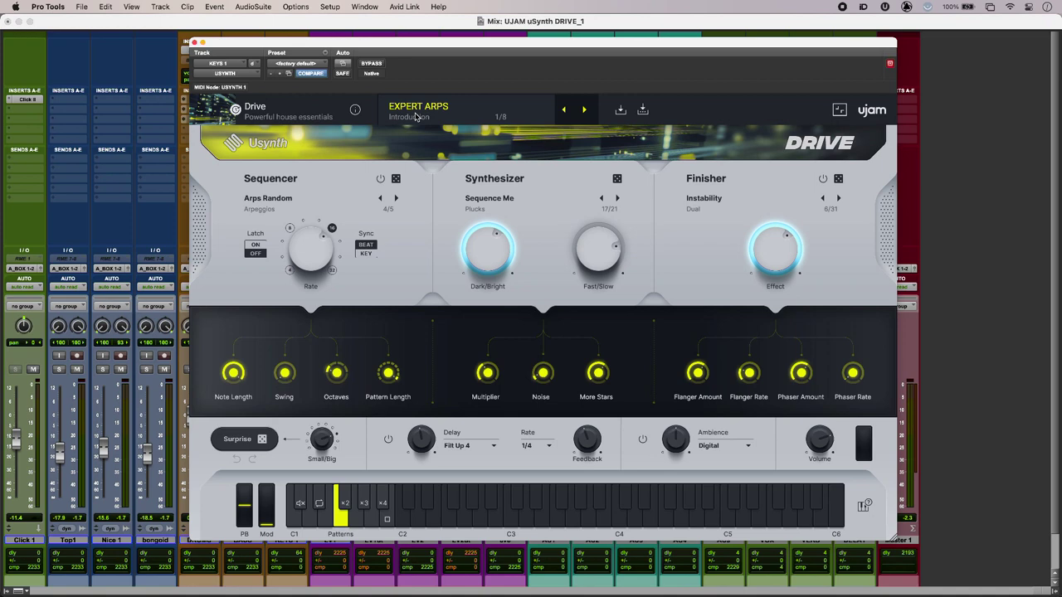
Turn the Sequencer section off and back on, then play EXPERT ARPS.
click(379, 179)
click(380, 179)
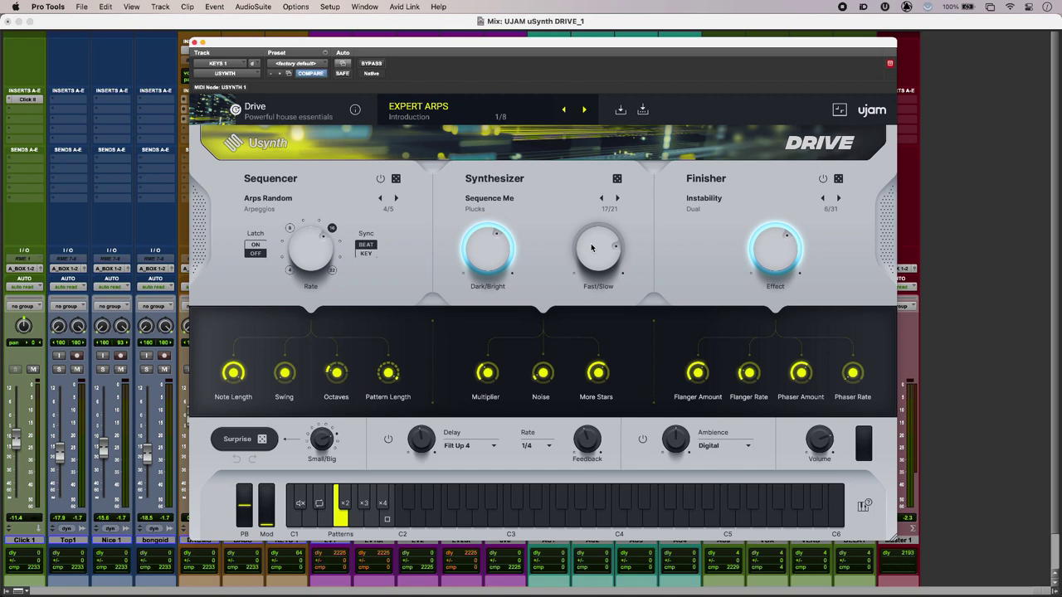
key(space)
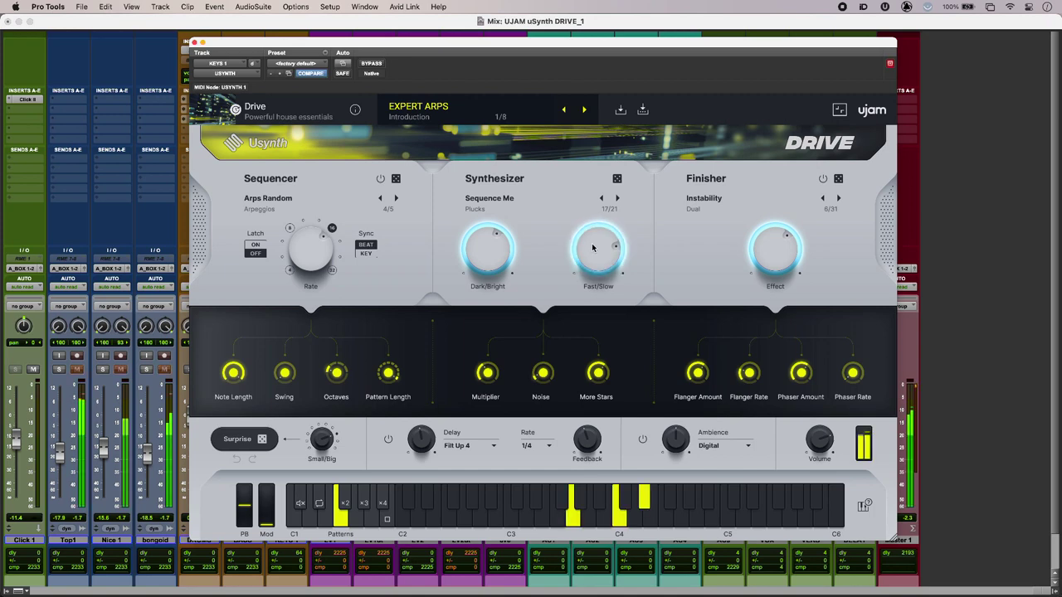
Turn the Fast/Slow and Dark/Bright synthesizer knobs down slightly.
scroll(593, 247, down, 3)
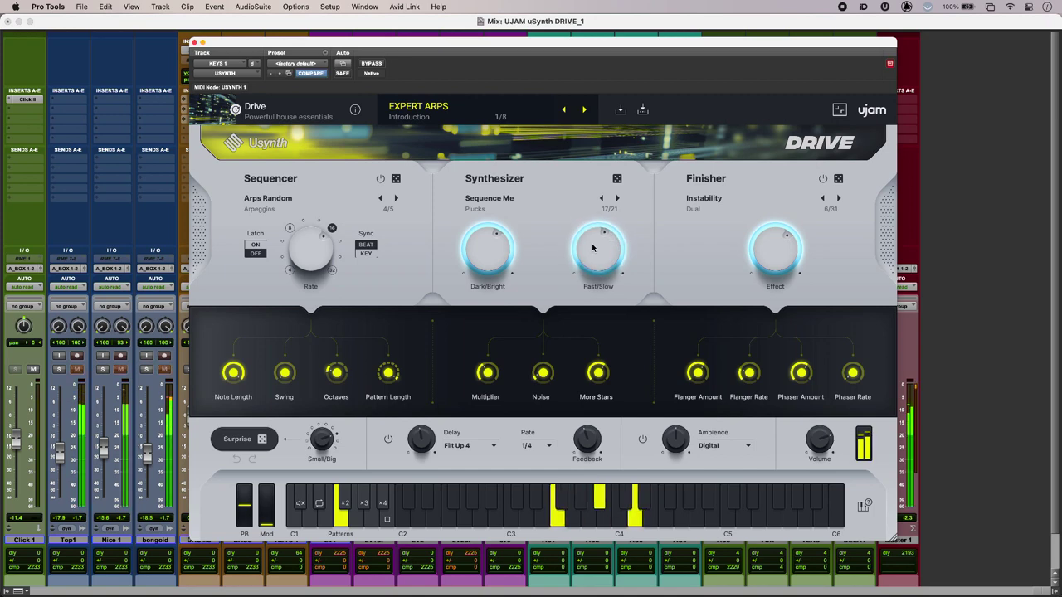
scroll(592, 247, down, 4)
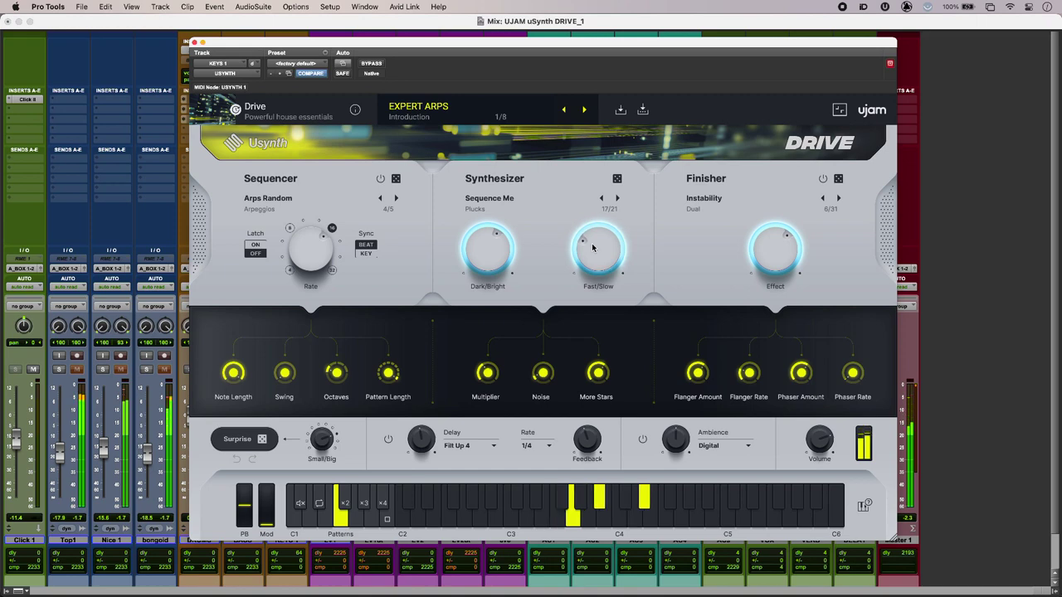
scroll(592, 247, down, 2)
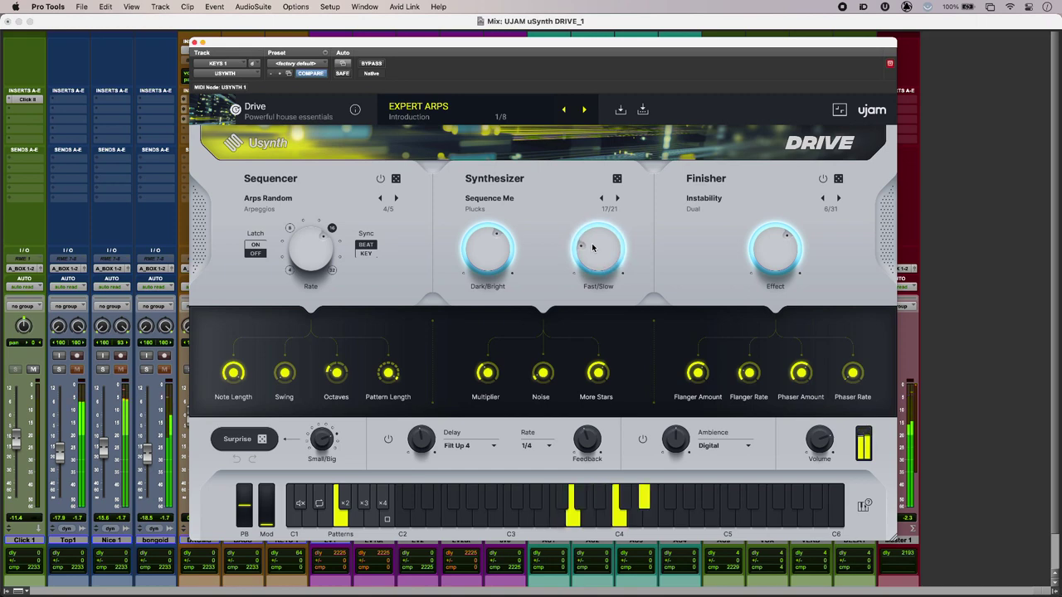
scroll(593, 247, up, 5)
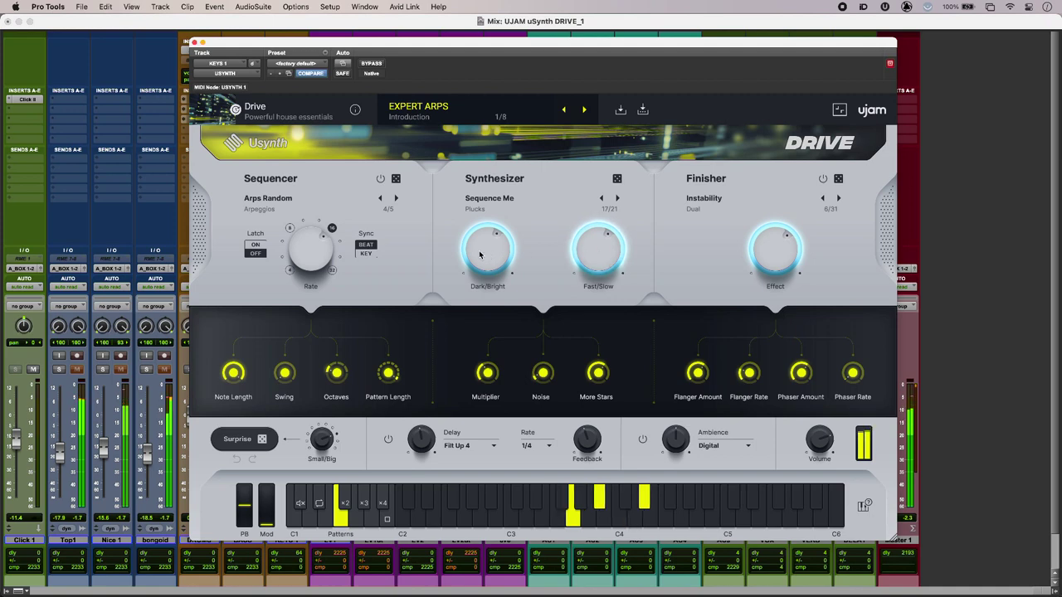
scroll(480, 255, down, 5)
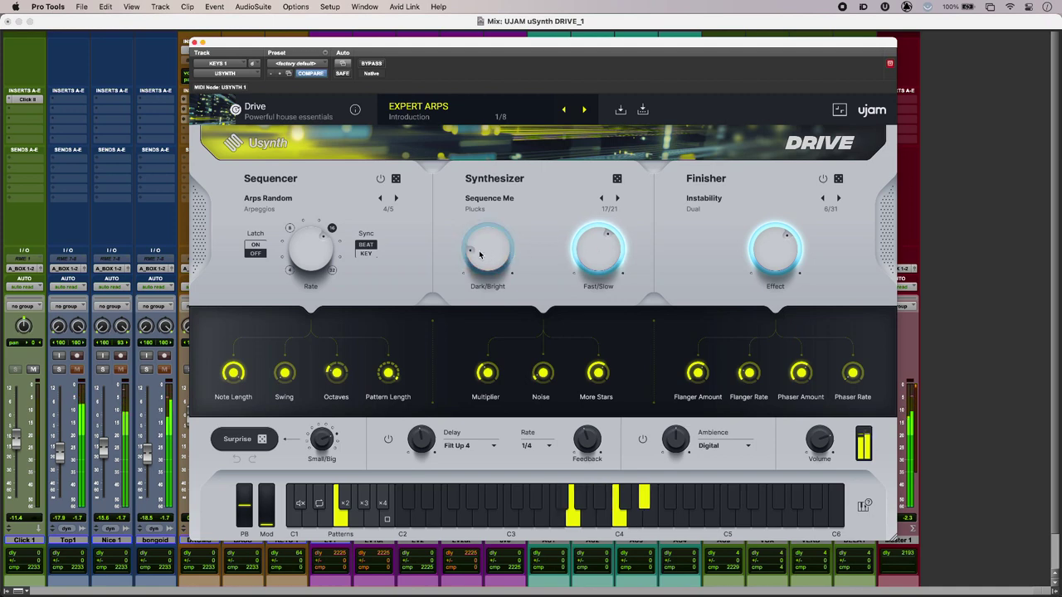
scroll(479, 255, up, 5)
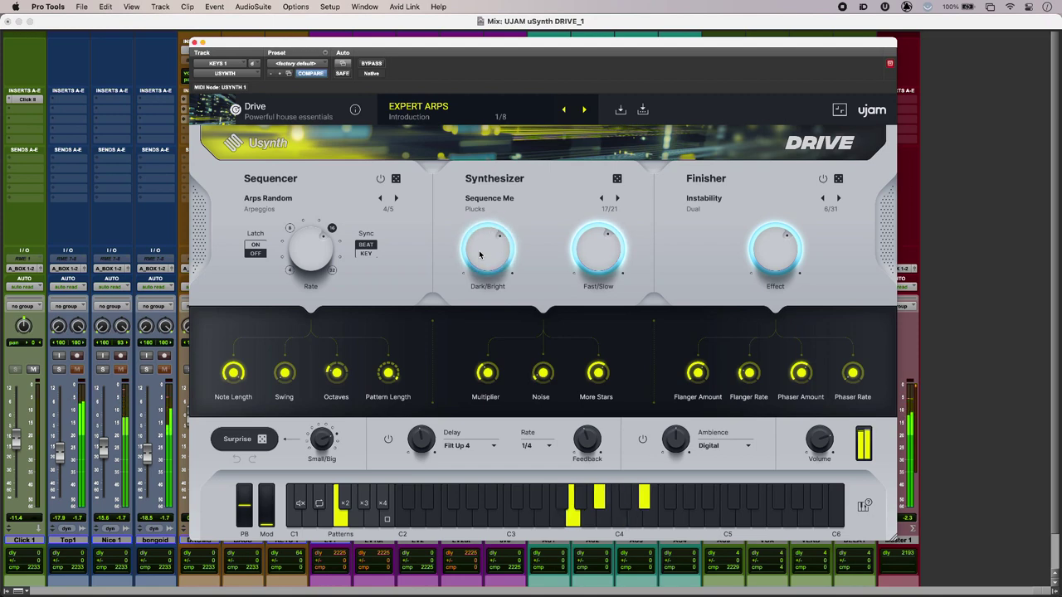
scroll(480, 254, down, 2)
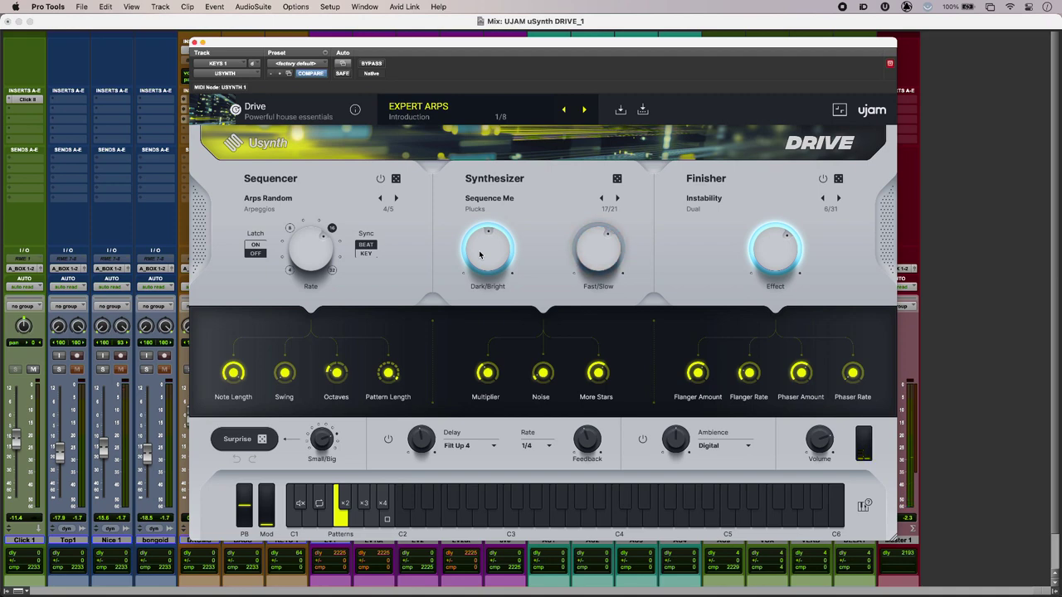
Switch the Finisher to the Single > Grain Clouds effect.
click(704, 199)
mouse_move(743, 211)
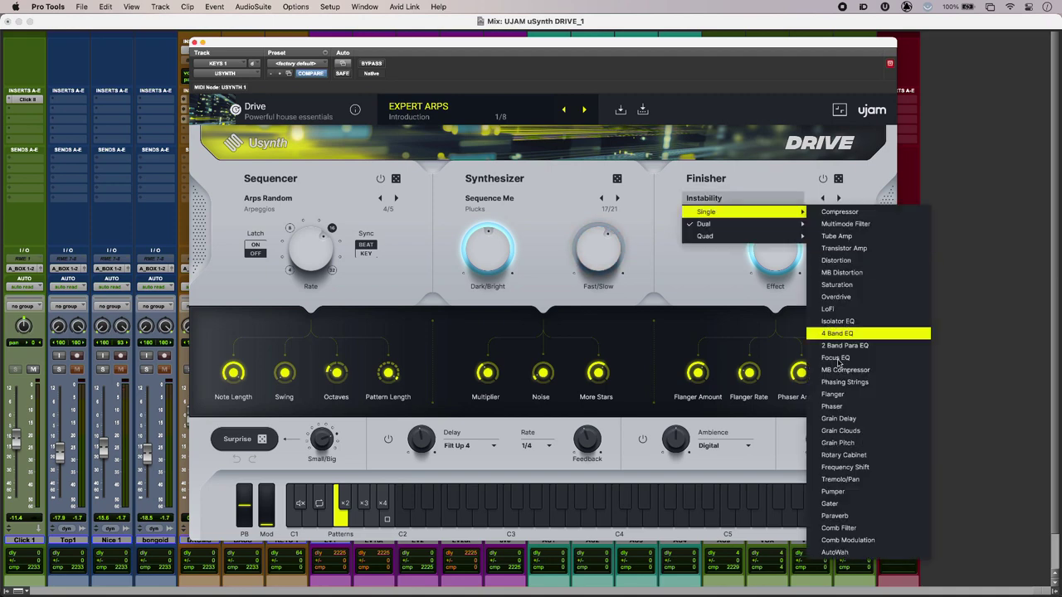
click(855, 432)
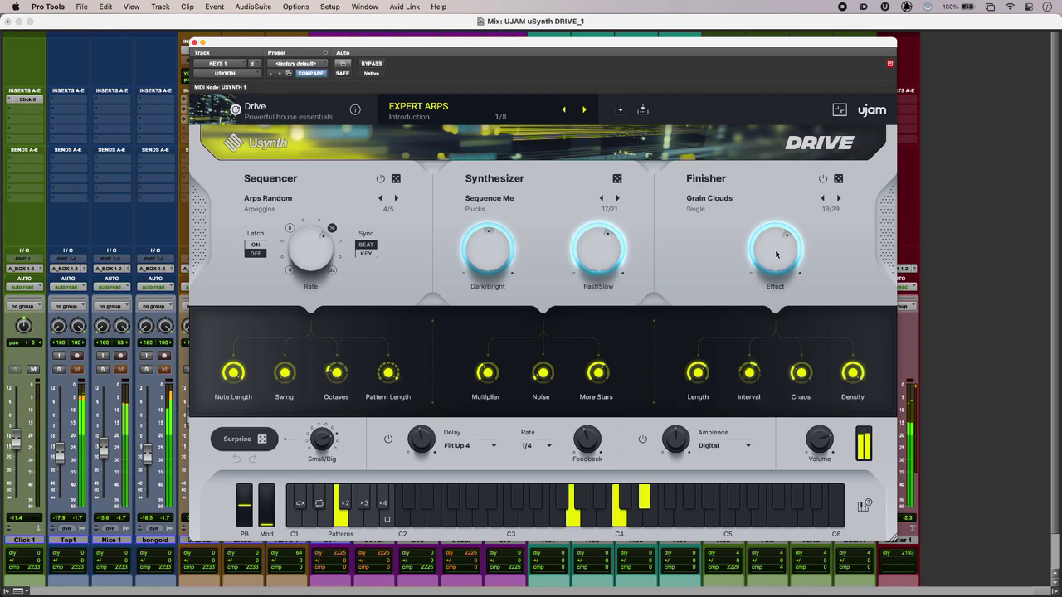
Lower the Grain Clouds Finisher Effect amount somewhat.
scroll(776, 254, down, 5)
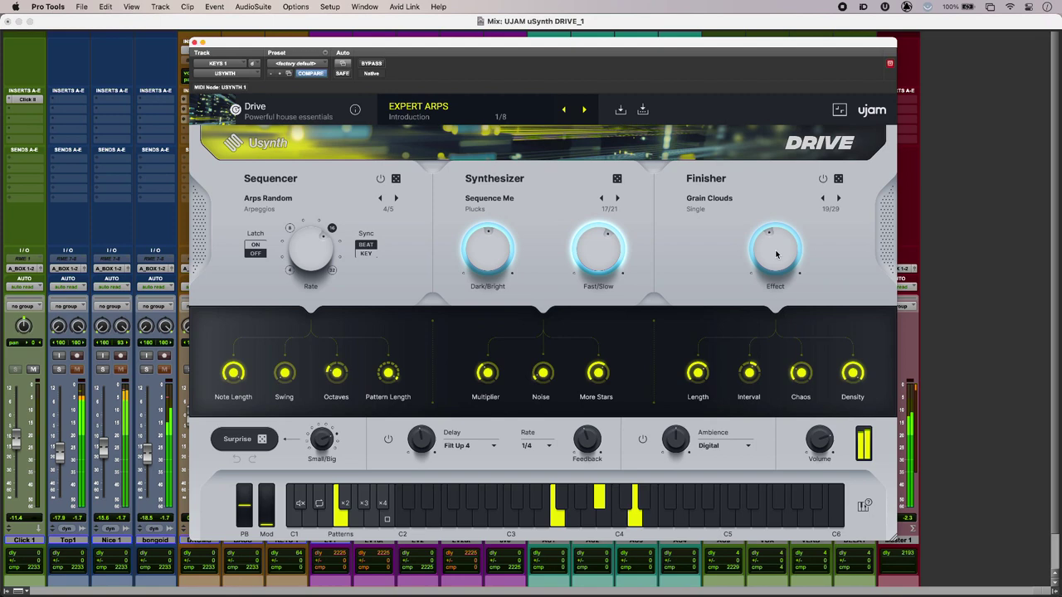
scroll(775, 255, down, 3)
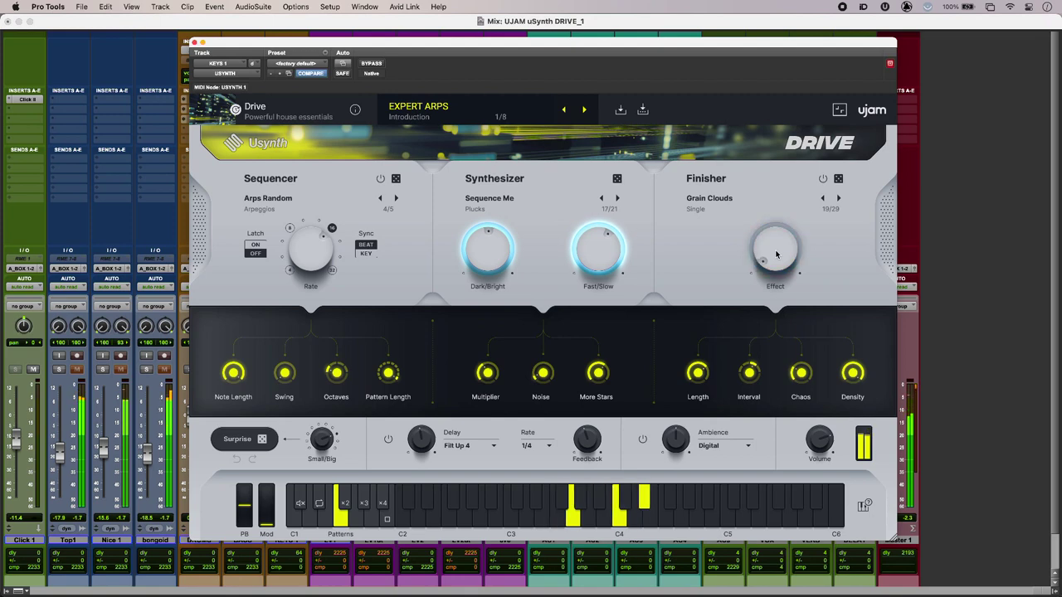
scroll(775, 255, up, 1)
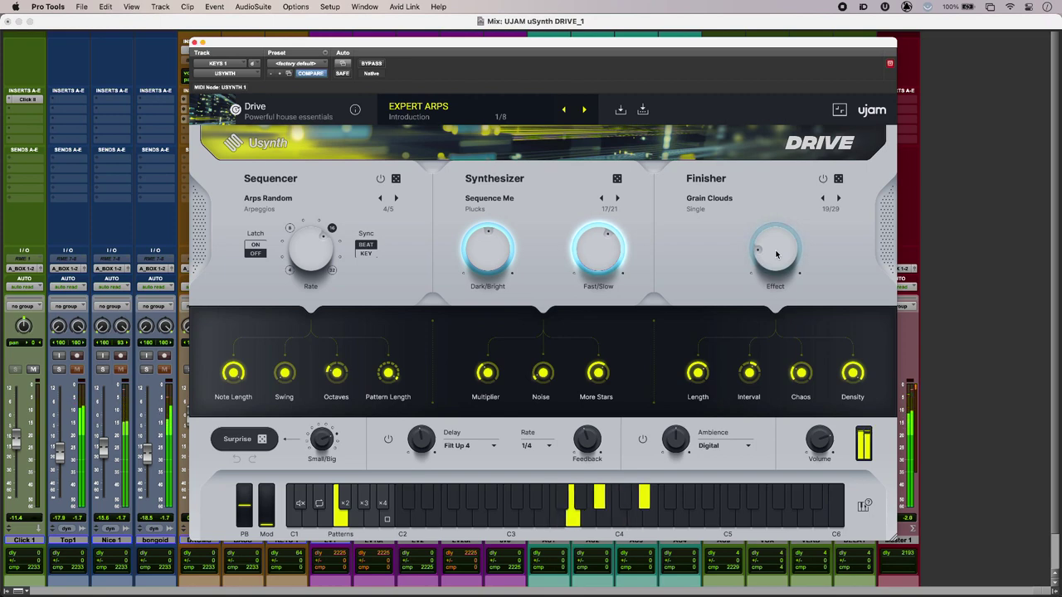
scroll(776, 255, up, 1)
scroll(776, 255, up, 1)
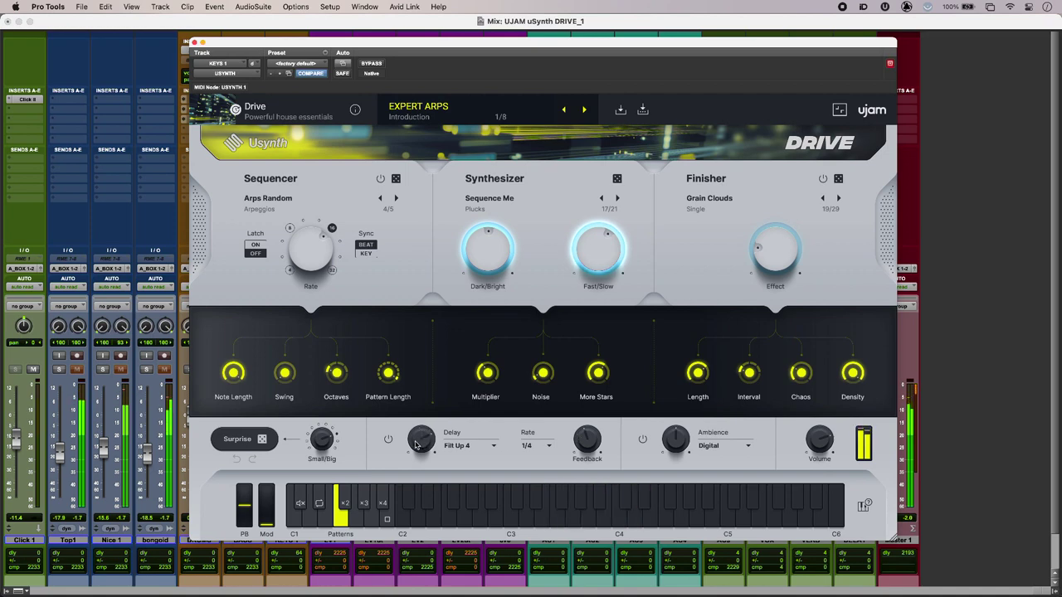
Set the Delay type to L/R Triplet and the Ambience reverb to Hall.
click(466, 448)
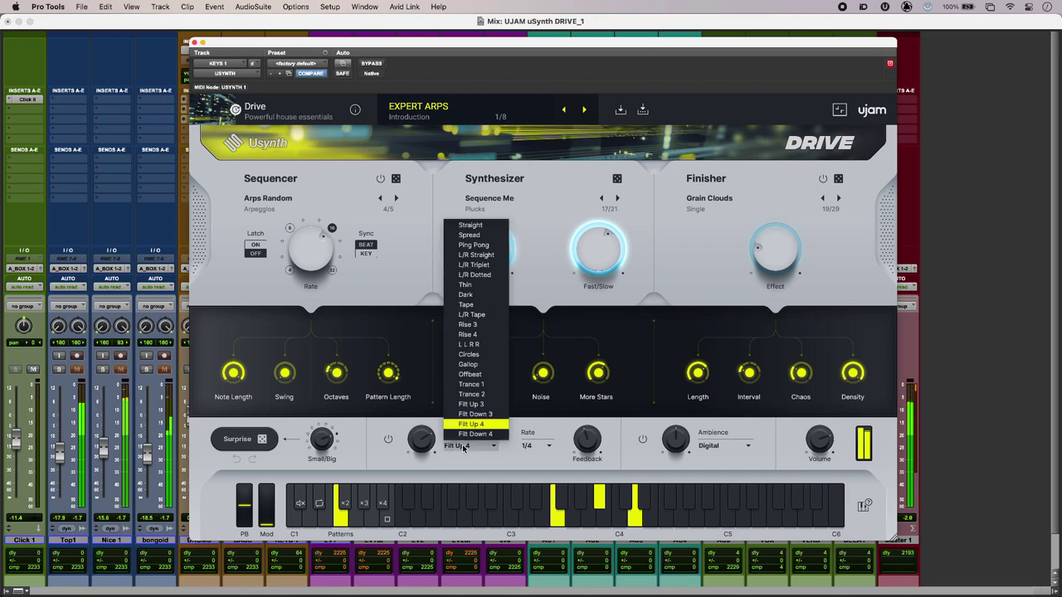
click(473, 266)
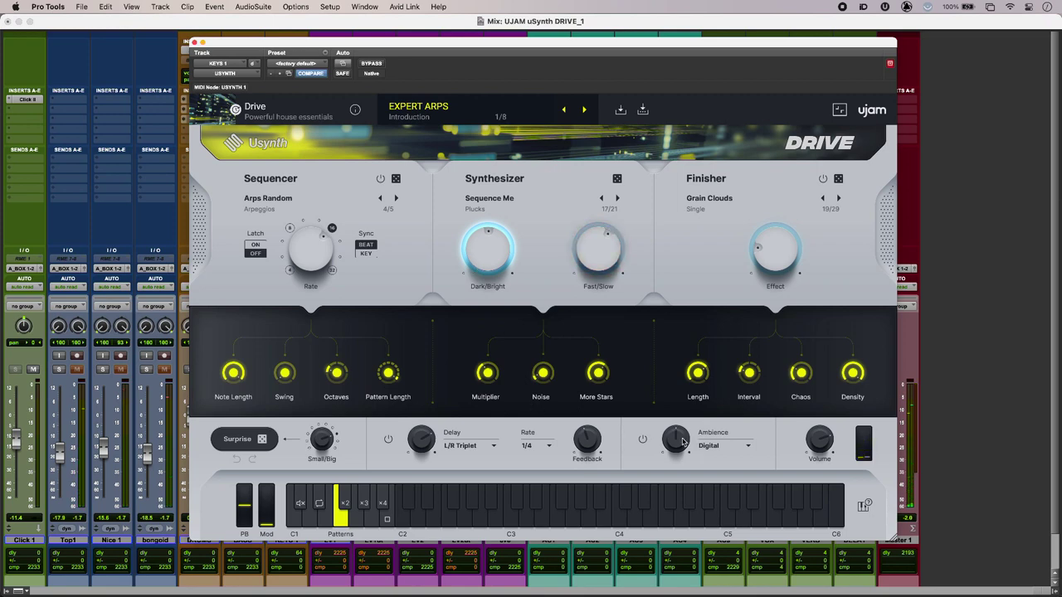
click(722, 447)
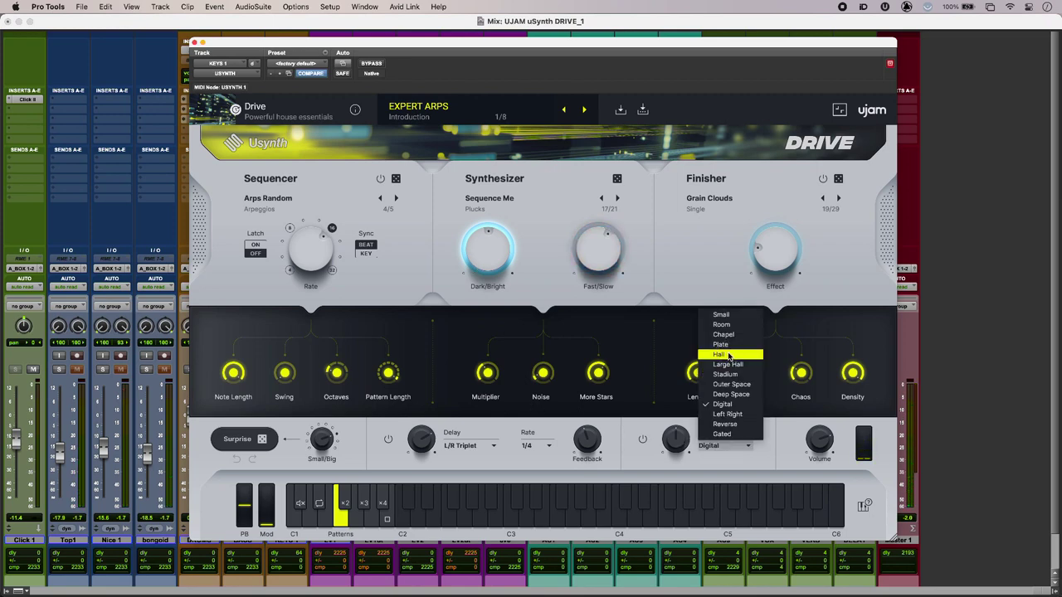
click(729, 357)
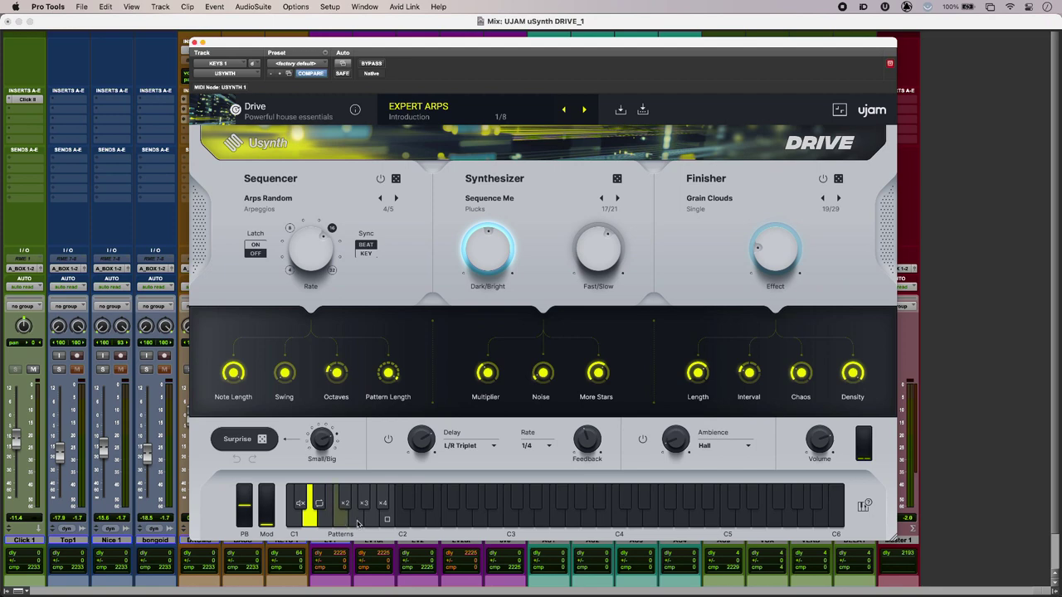
Audition two other pattern keys left of C1, finishing on the first pattern.
click(357, 521)
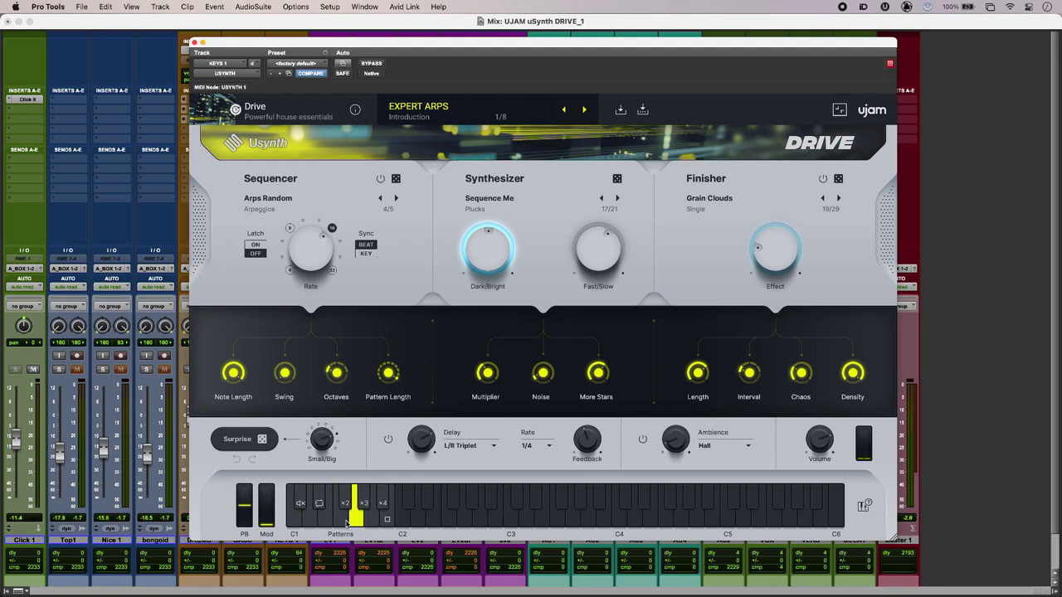
click(327, 521)
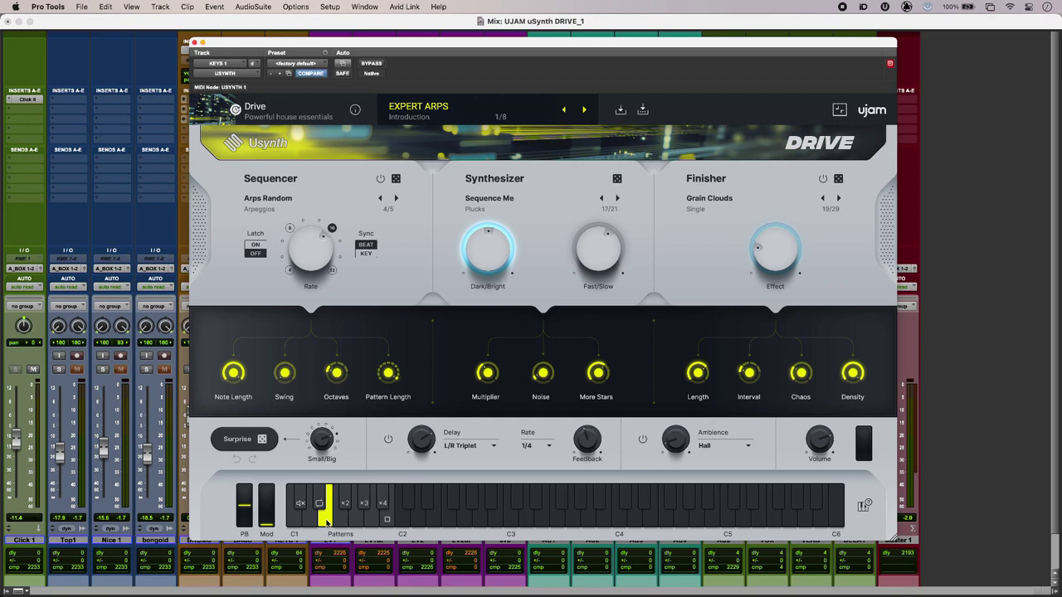
click(314, 521)
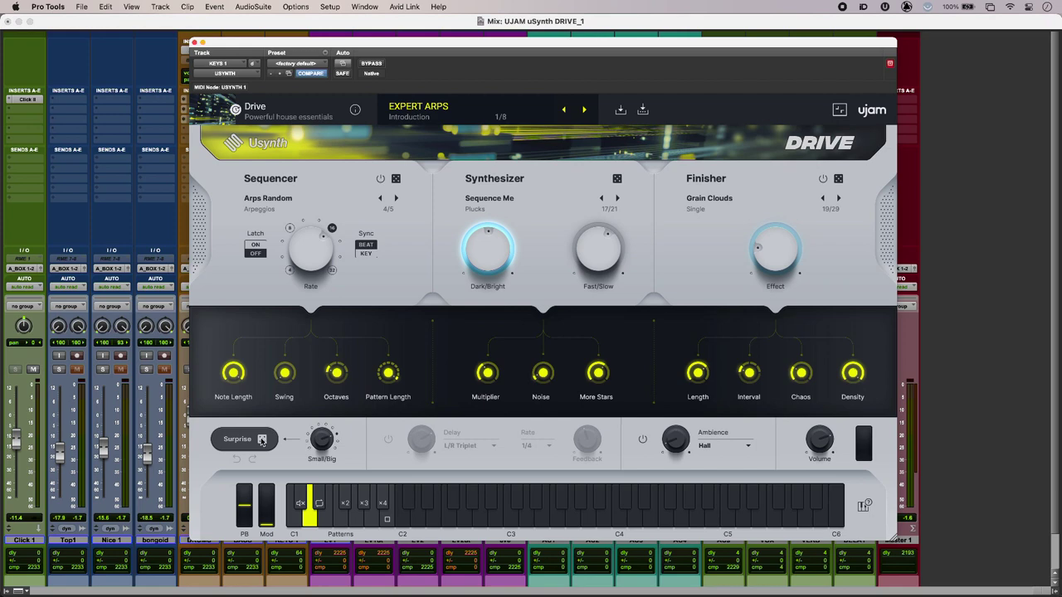
Toggle the Sequencer randomize dice and randomize the whole sound twice with Surprise.
click(396, 181)
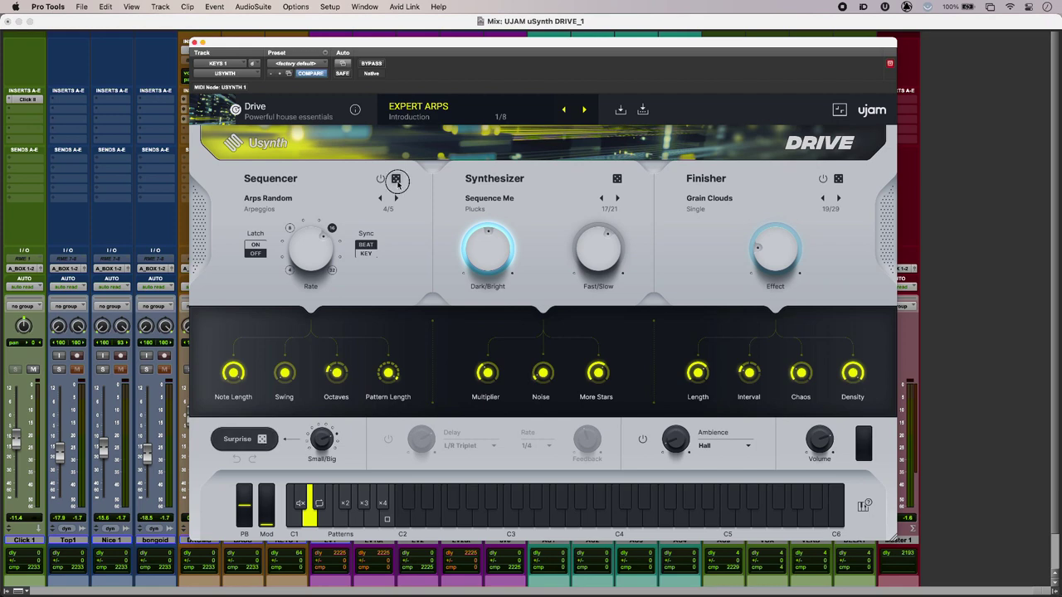
click(397, 181)
click(397, 181)
mouse_move(323, 465)
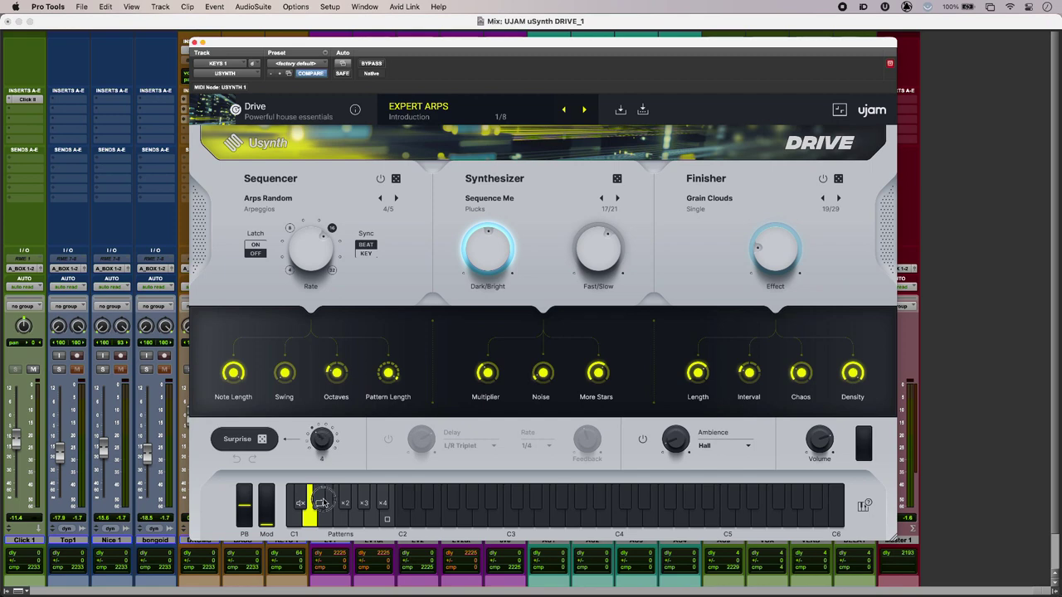
click(263, 440)
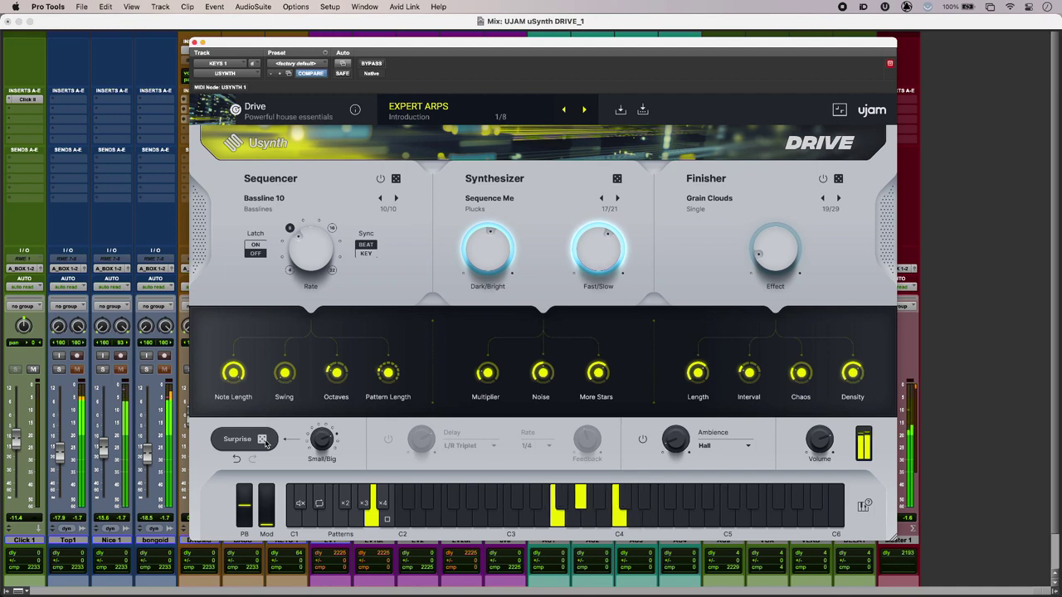
click(263, 440)
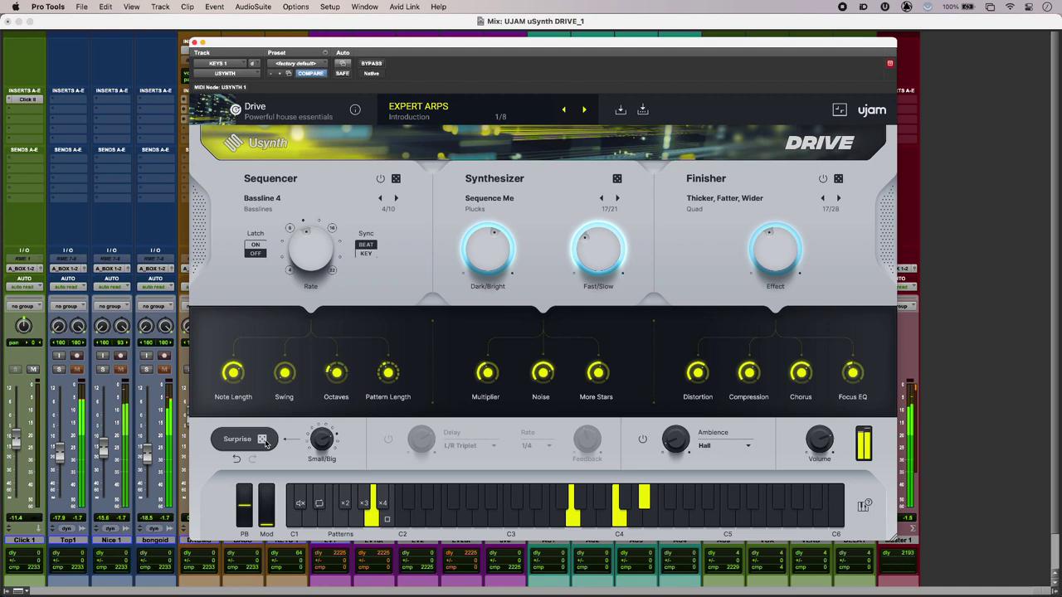
Switch the Sequencer off and Surprise-randomize four more times, landing on Clean Carpet with Trance FX.
click(380, 178)
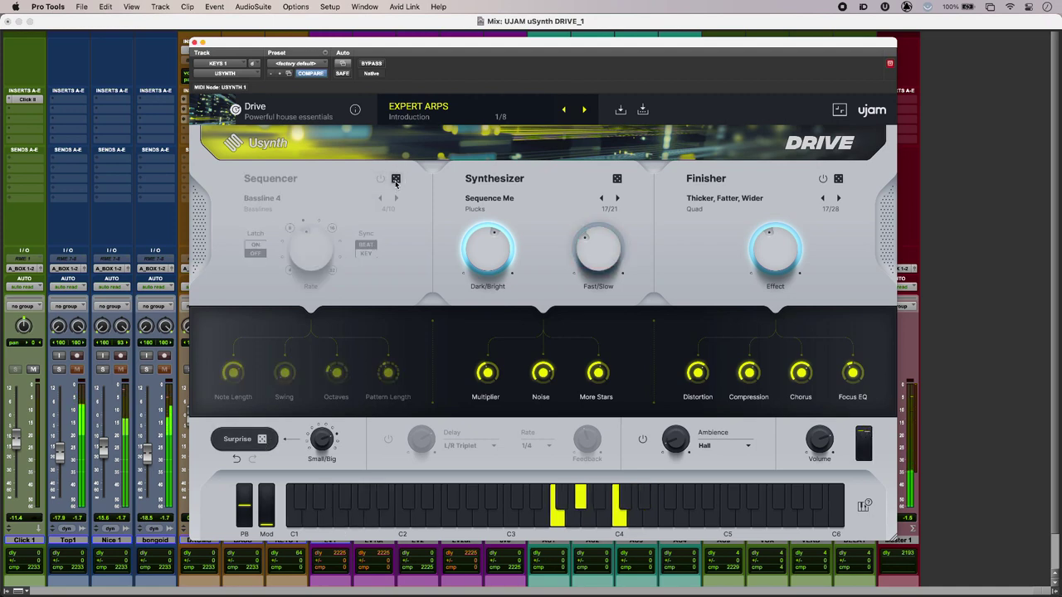
click(268, 440)
click(267, 440)
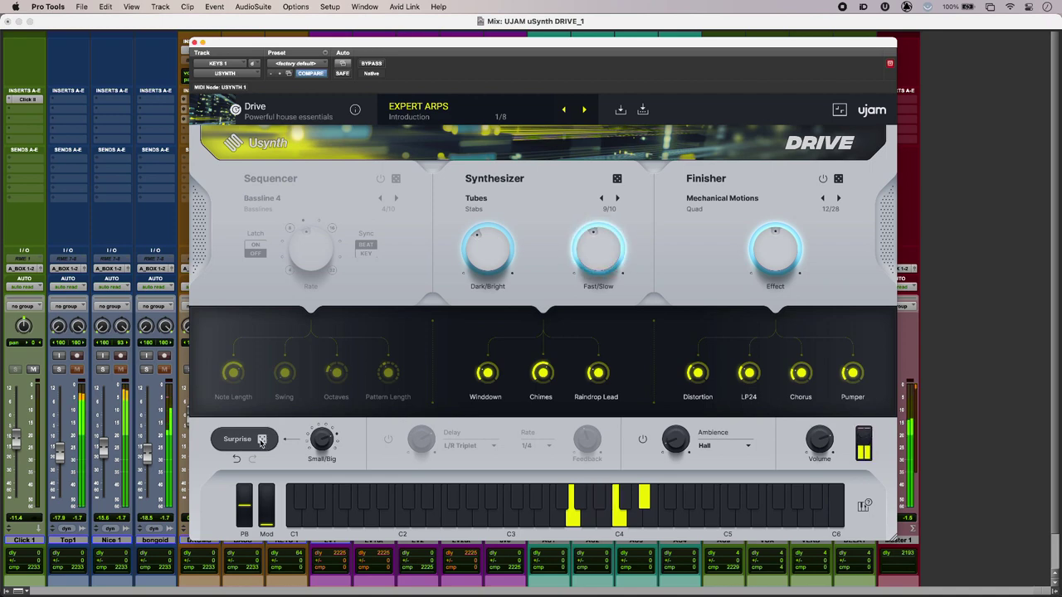
click(261, 440)
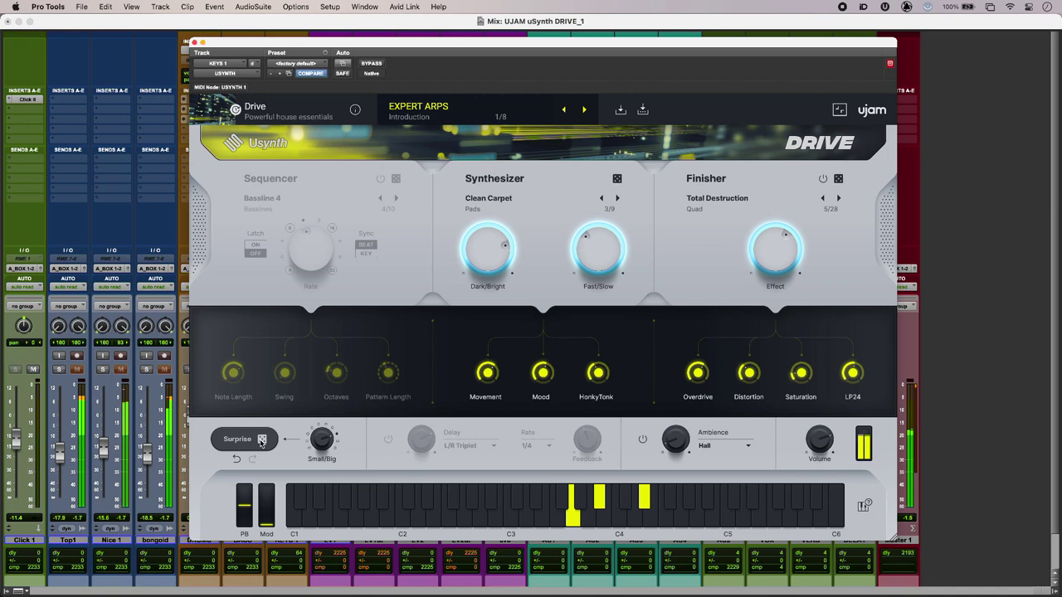
click(262, 440)
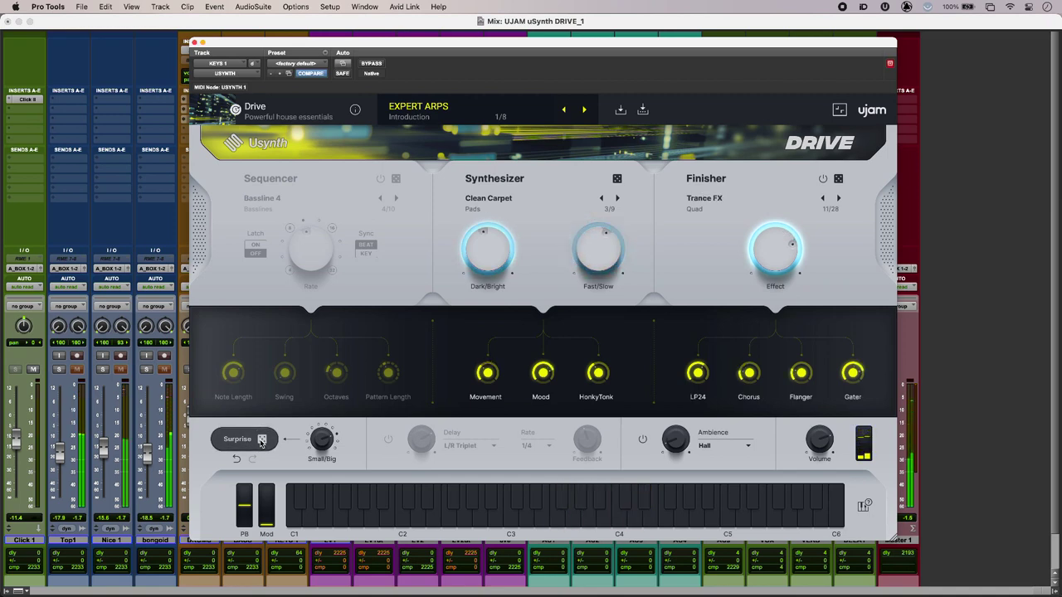
Reload the stored EXPERT ARPS preset settings.
click(262, 439)
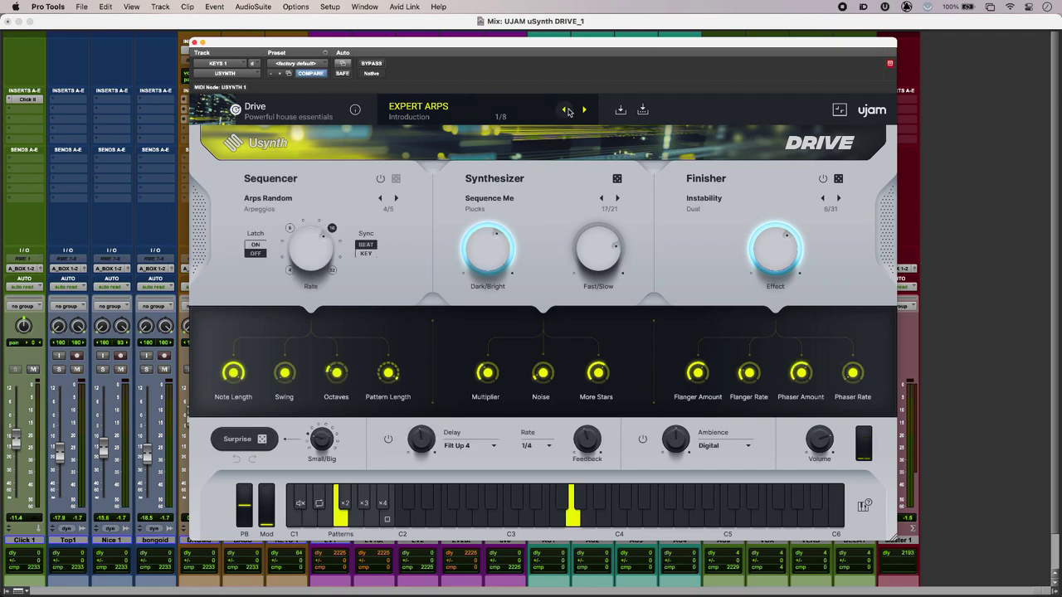